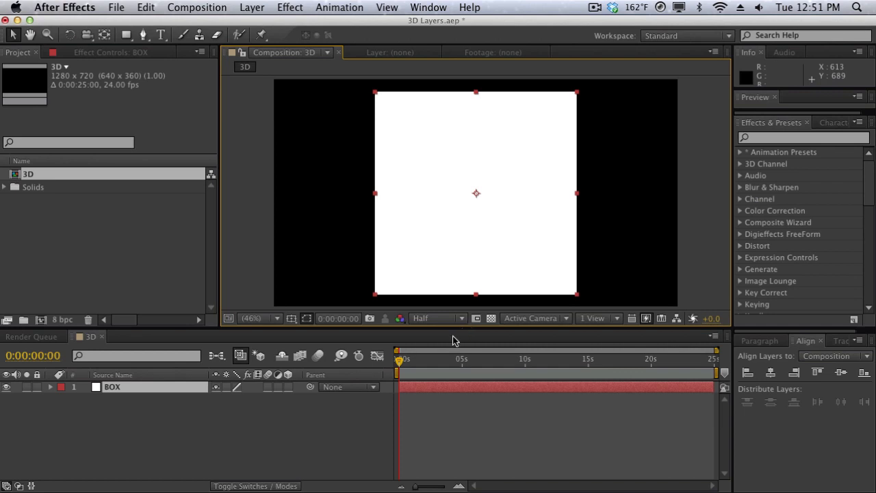
Step: Scale the BOX layer down to 62%
key(s)
drag(263, 404, 234, 401)
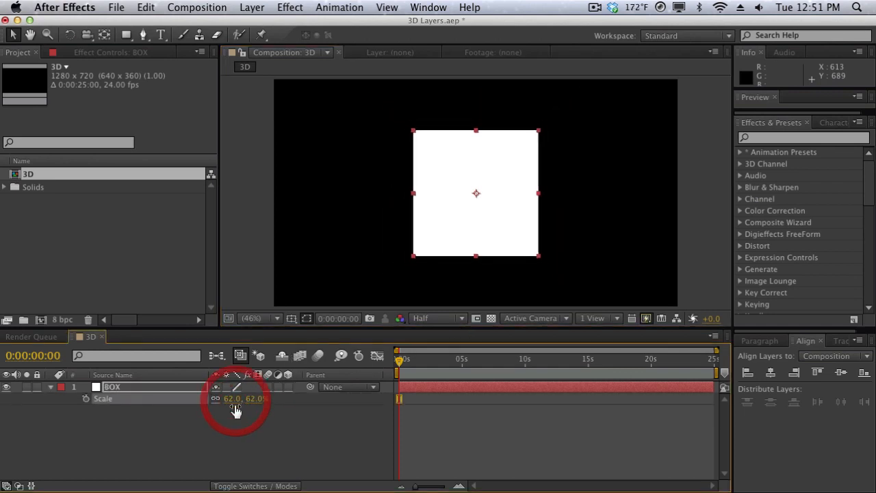
click(234, 408)
Step: Reposition the BOX layer to 586, 480 through its position values
click(165, 387)
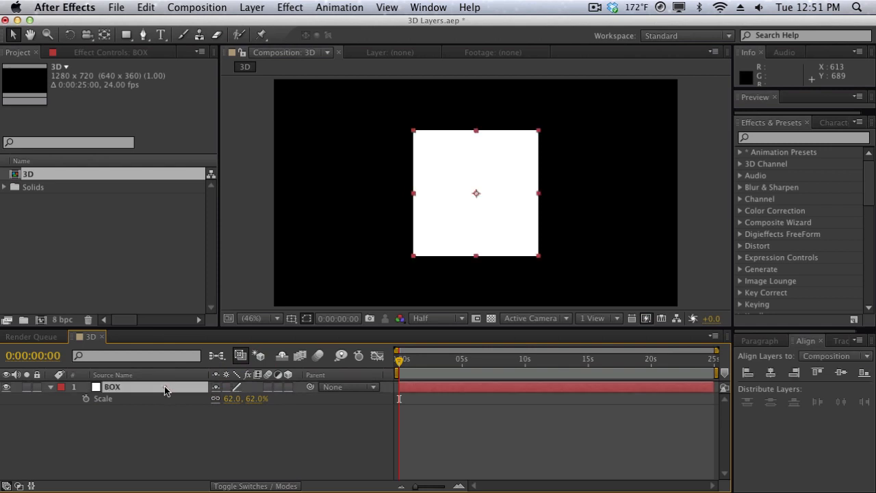
key(p)
drag(215, 404, 152, 397)
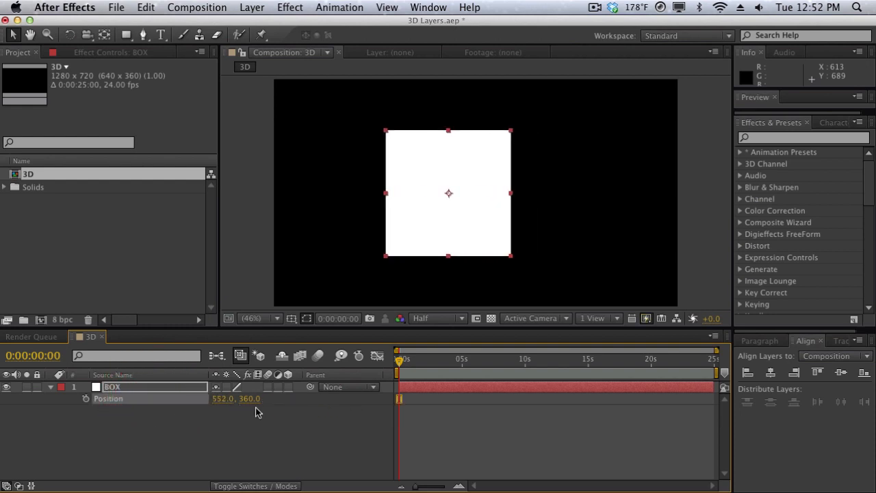
drag(249, 399, 281, 407)
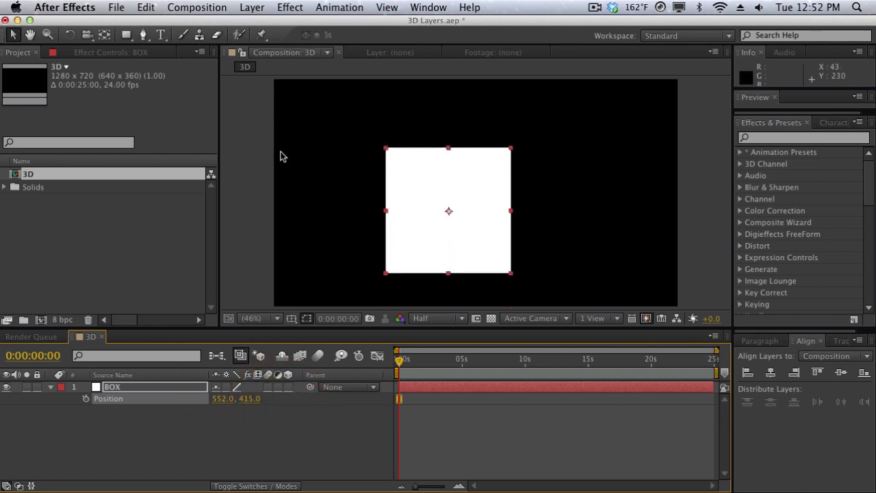
drag(223, 398, 260, 415)
drag(249, 400, 268, 424)
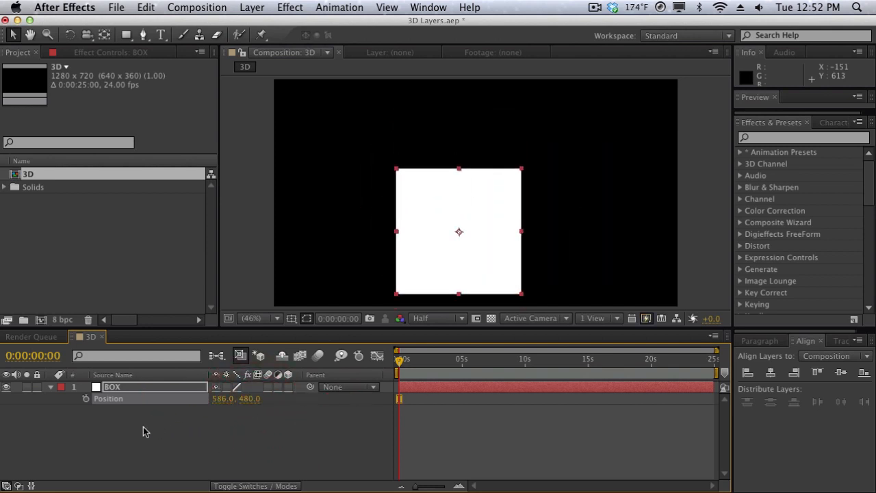
Step: Try rotating the BOX layer to 334°, and reset its rotation to 0°
key(r)
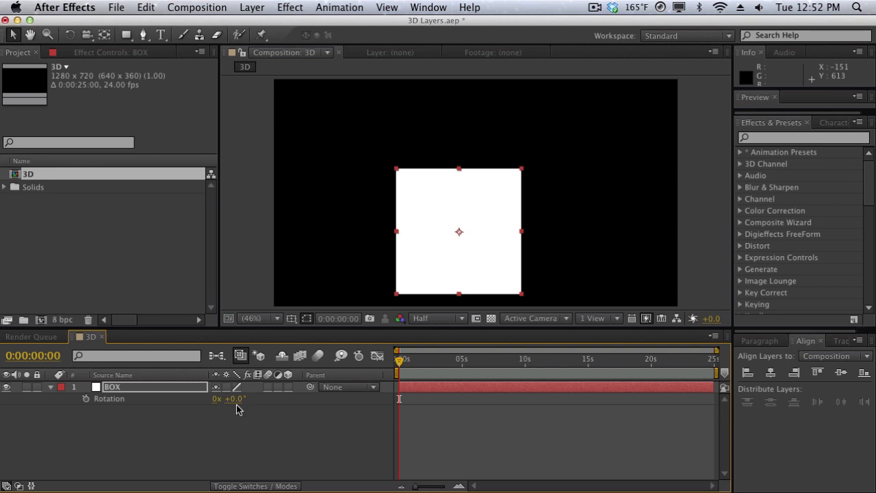
drag(236, 399, 492, 425)
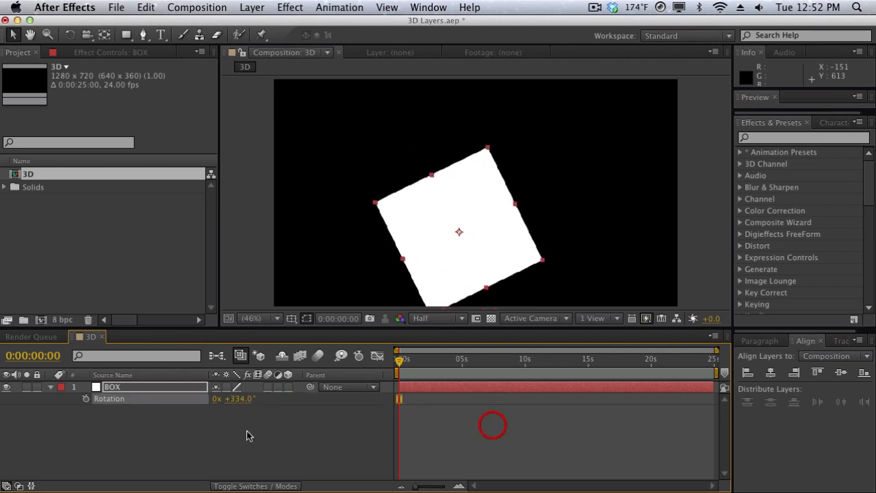
click(242, 403)
text(0)
key(Return)
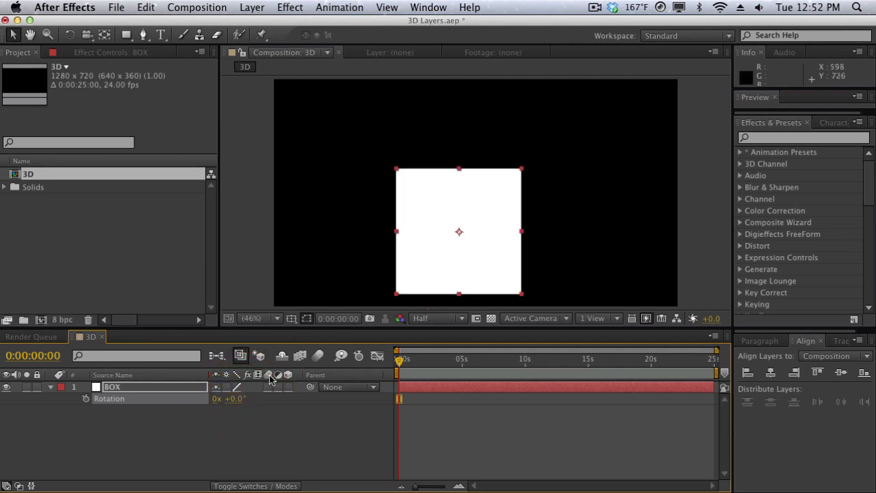
Step: Try making BOX a 3D layer, reveal its position values, and switch it back to 2D
click(198, 387)
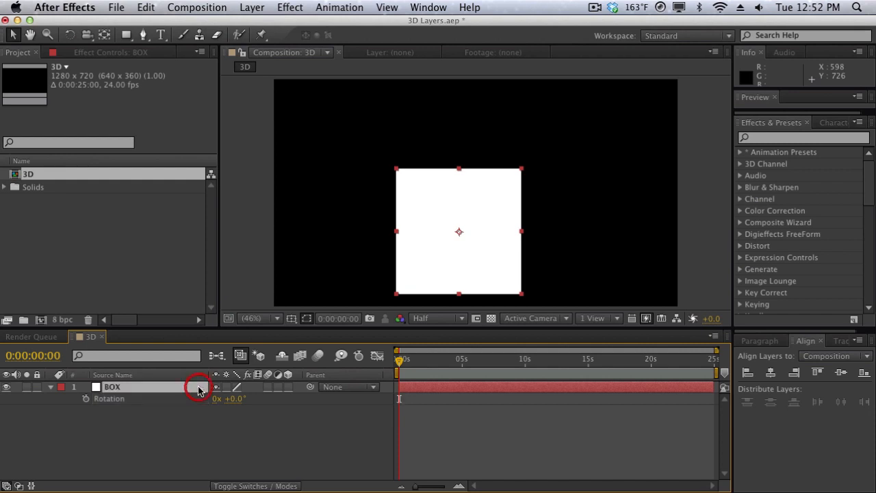
click(279, 486)
click(279, 486)
click(289, 388)
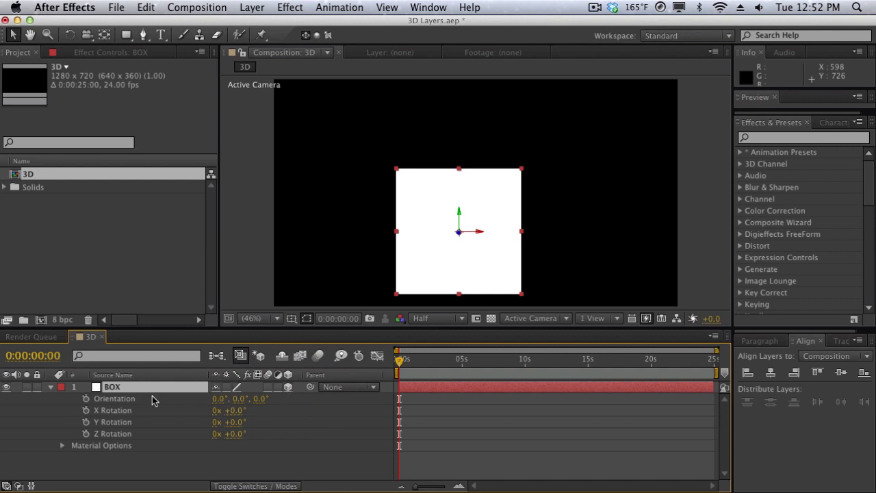
key(p)
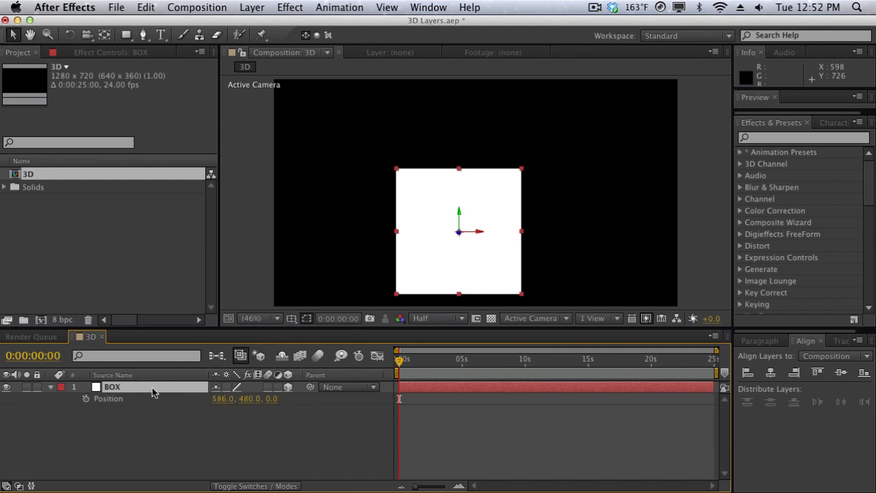
click(288, 387)
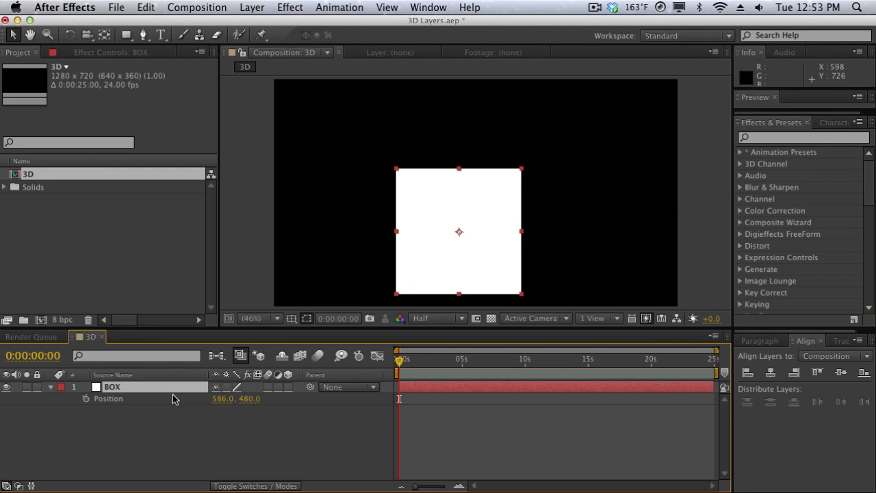
Step: Reveal rotation alongside position for BOX and move the box in the composition to about 649, 419
key(shift+r)
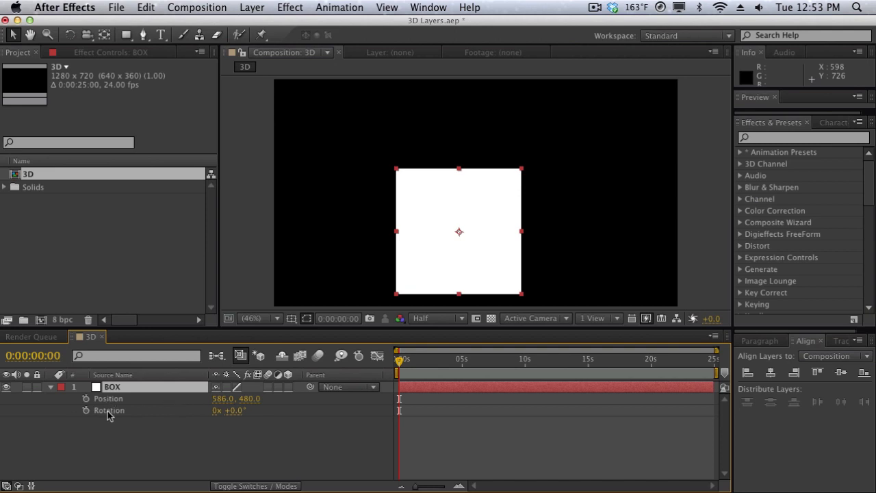
drag(420, 264, 440, 245)
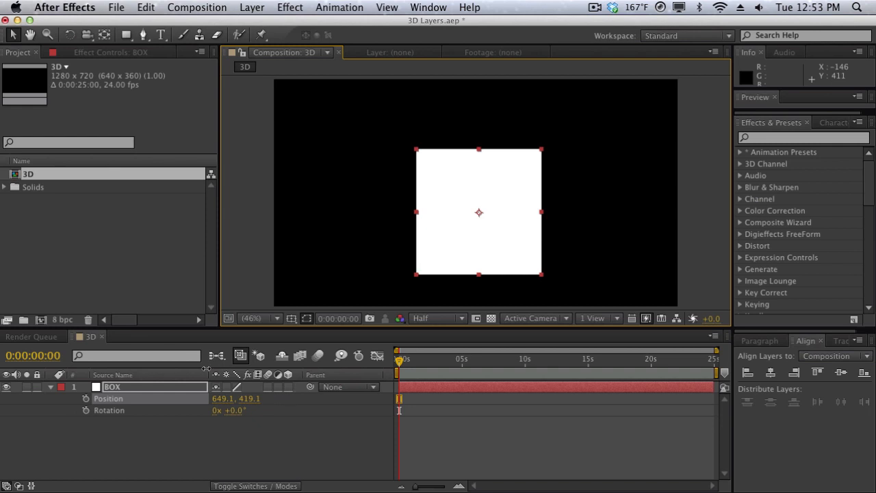
Step: Make BOX a 3D layer with Z position -30, orientation 338°, 43°, 0°, Y rotation -37° and Z rotation 31°
click(288, 388)
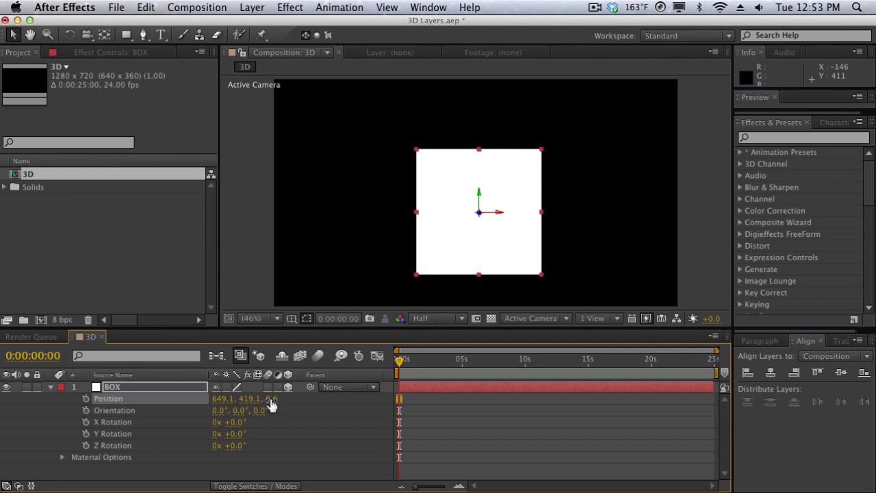
drag(271, 405, 345, 489)
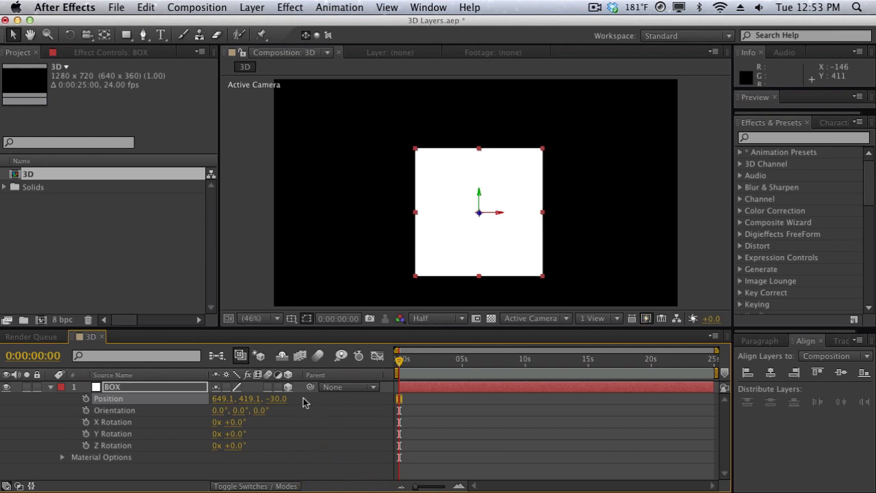
drag(215, 410, 276, 409)
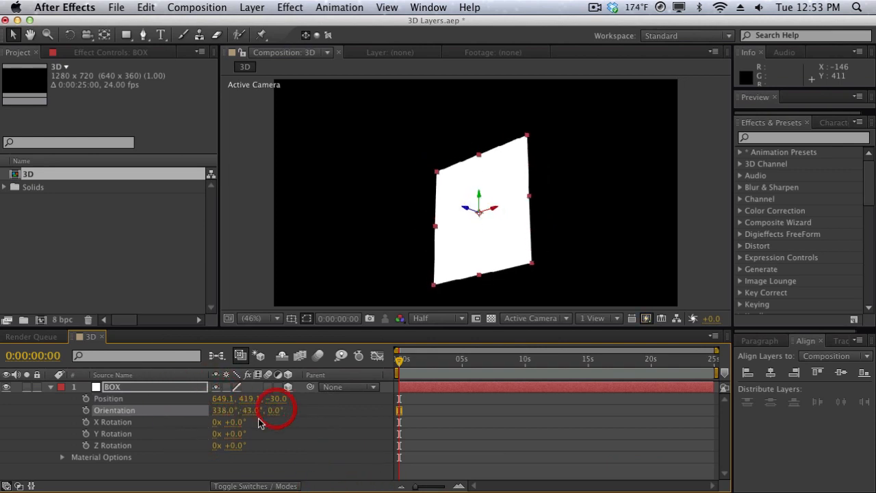
drag(236, 433, 256, 445)
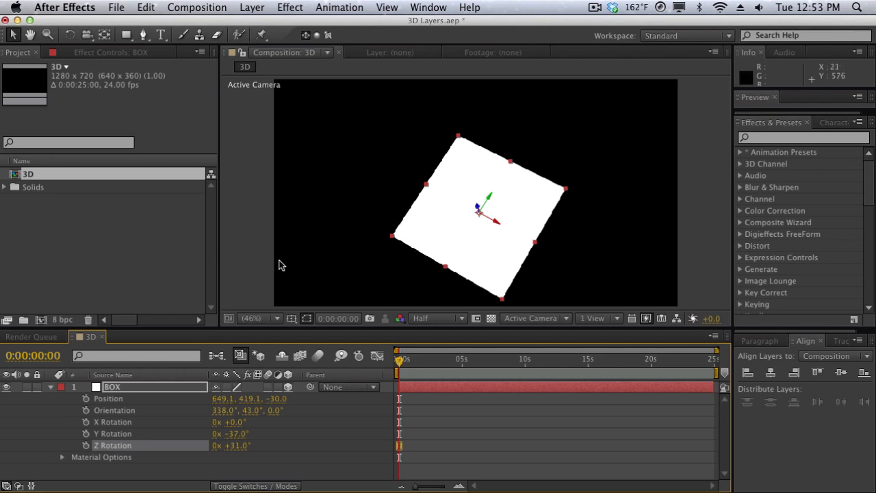
Step: Add a two-node camera layer with the 20mm preset and name it Camera
click(250, 7)
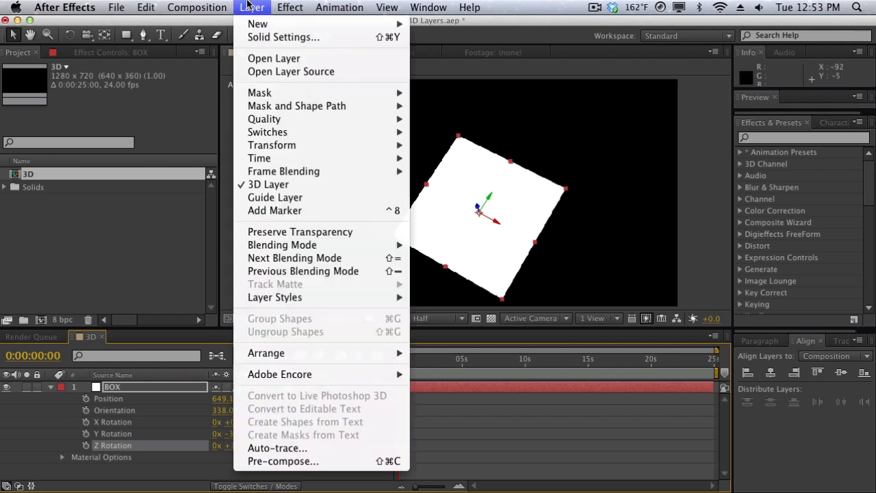
mouse_move(384, 24)
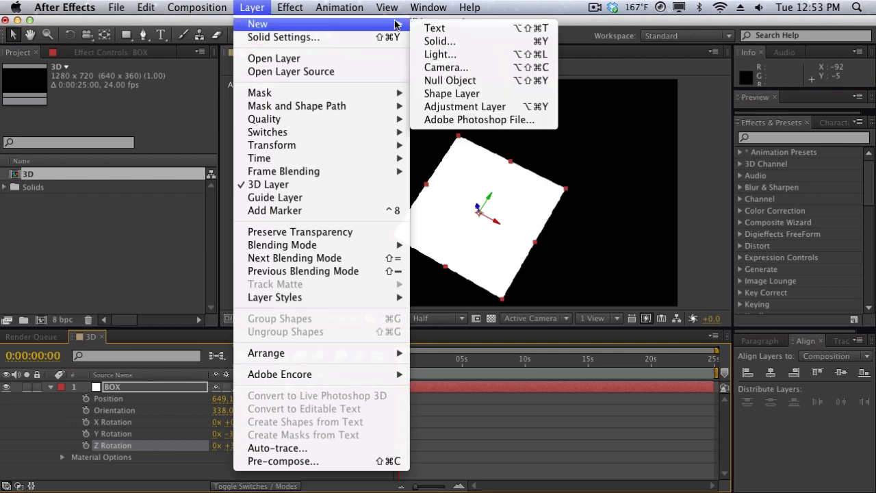
click(443, 67)
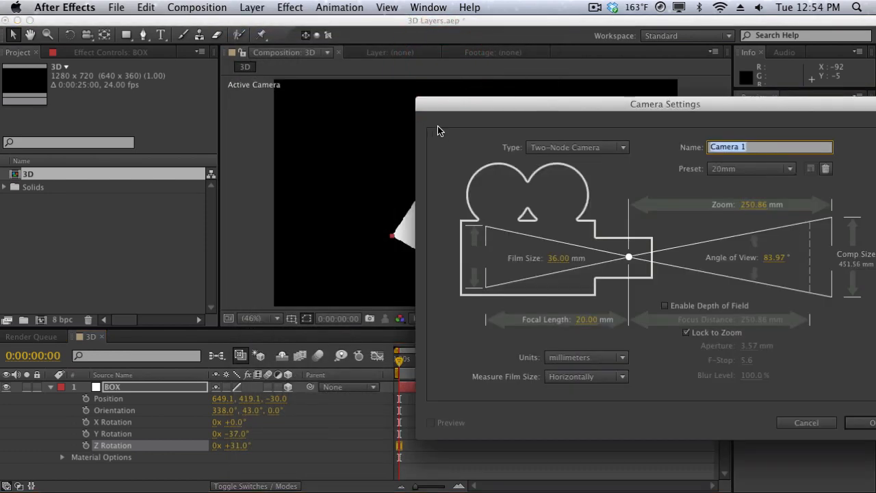
drag(446, 108, 264, 120)
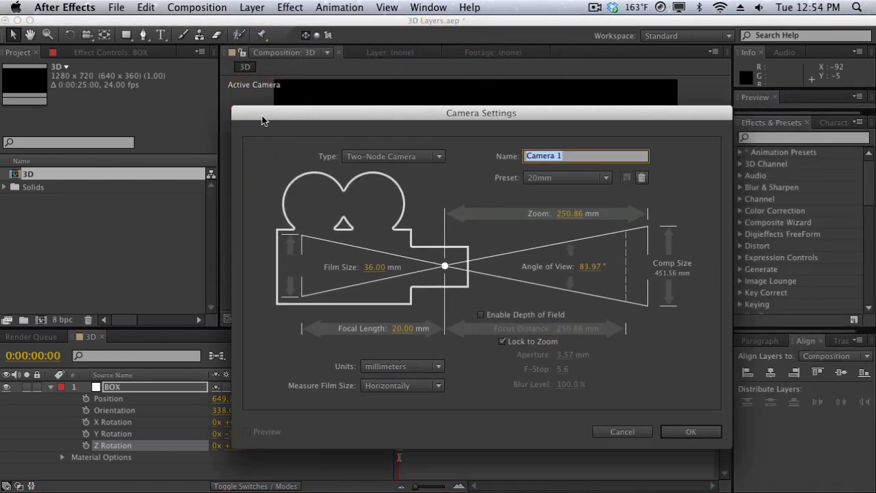
text(Camera)
key(Return)
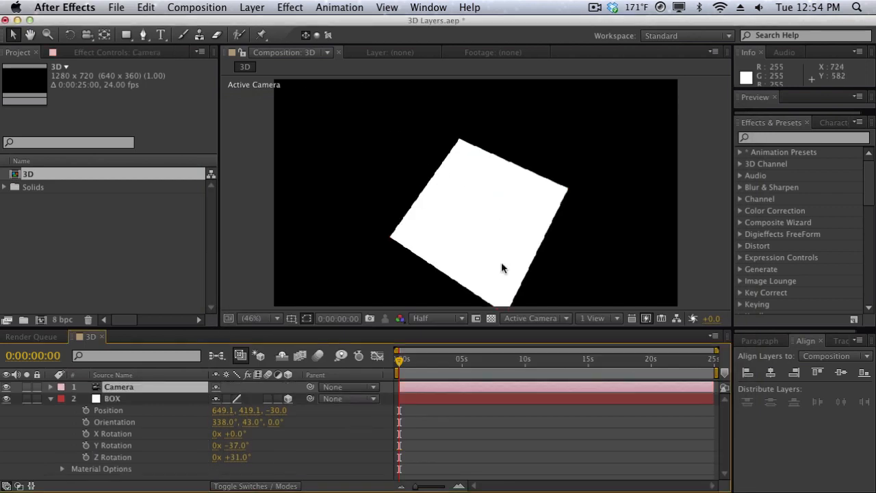
Step: Orbit the camera around the box and set the BOX layer's Z position to -55
key(c)
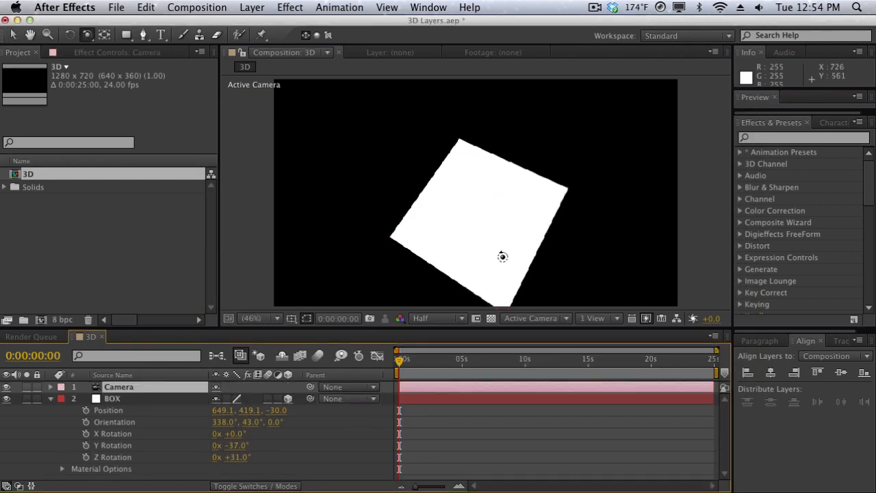
drag(503, 257, 452, 231)
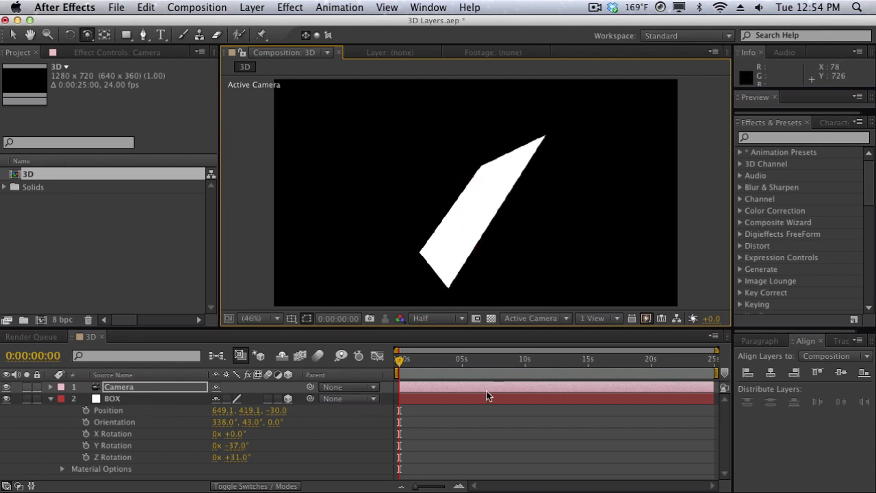
drag(280, 410, 225, 367)
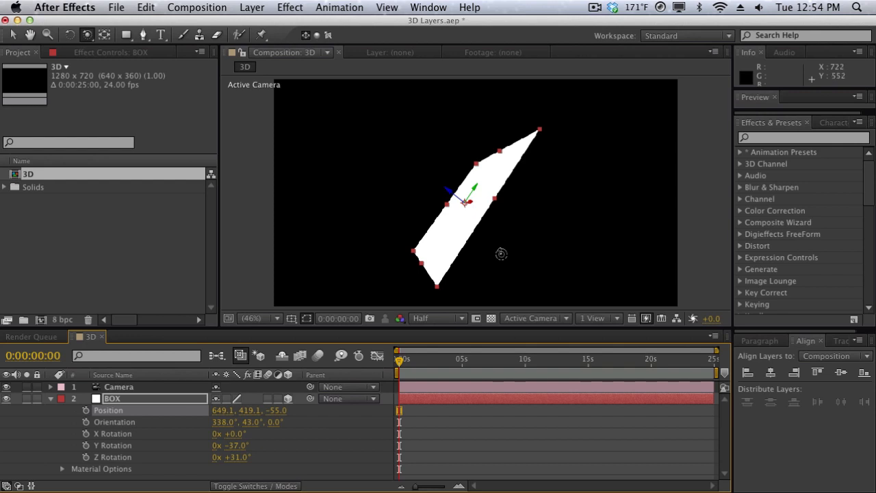
Step: Orbit the camera in several small moves so the box is seen more from its face
drag(500, 254, 518, 251)
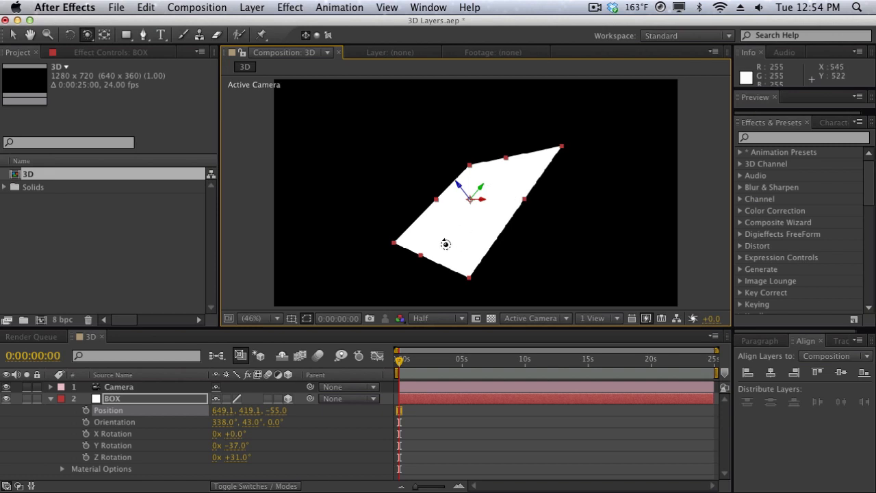
mouse_move(444, 242)
mouse_down()
mouse_move(526, 266)
mouse_move(548, 231)
mouse_move(493, 191)
mouse_move(445, 237)
mouse_move(444, 249)
mouse_up()
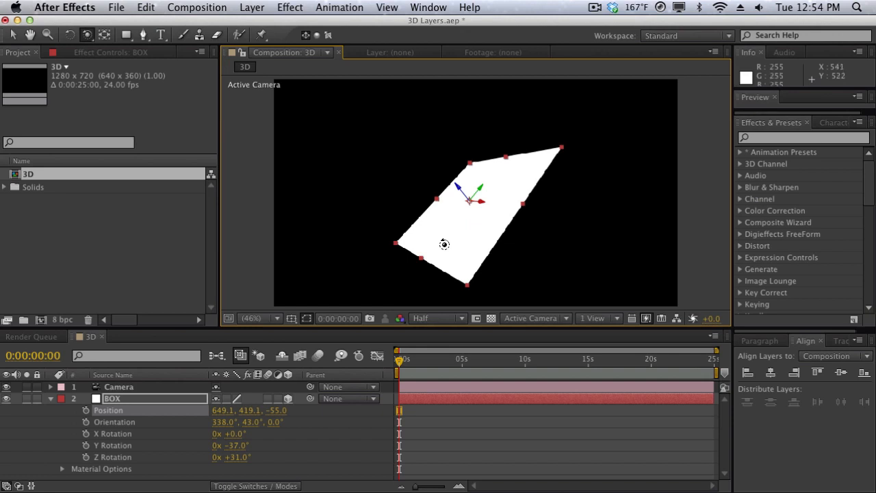
drag(444, 244, 445, 261)
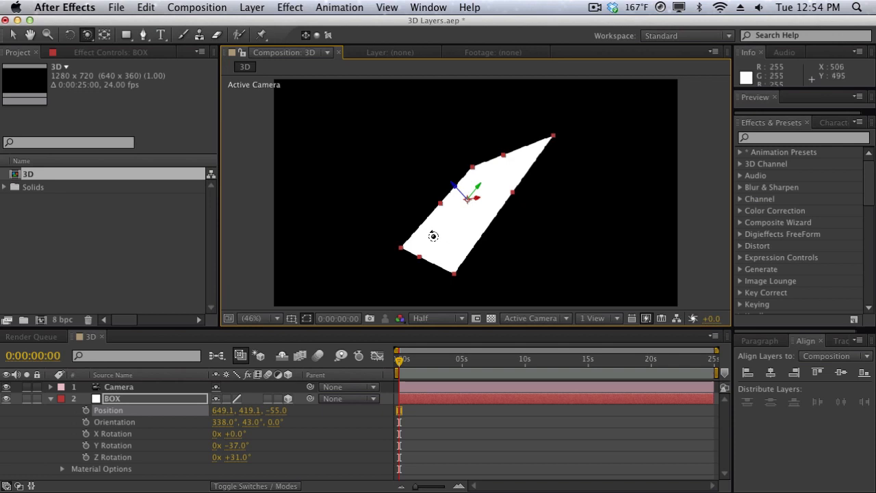
mouse_move(433, 235)
mouse_down()
mouse_move(456, 240)
mouse_move(436, 238)
mouse_up()
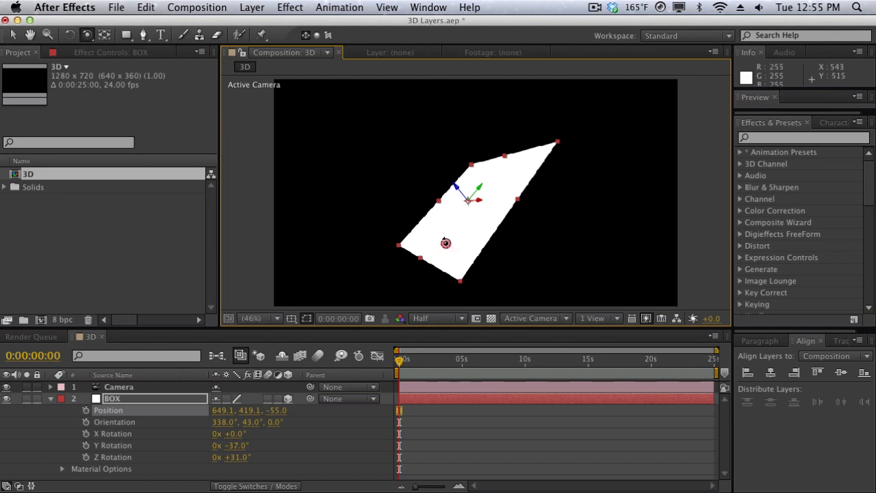
mouse_move(443, 243)
mouse_down()
mouse_move(491, 256)
mouse_move(499, 230)
mouse_move(484, 221)
mouse_move(448, 245)
mouse_up()
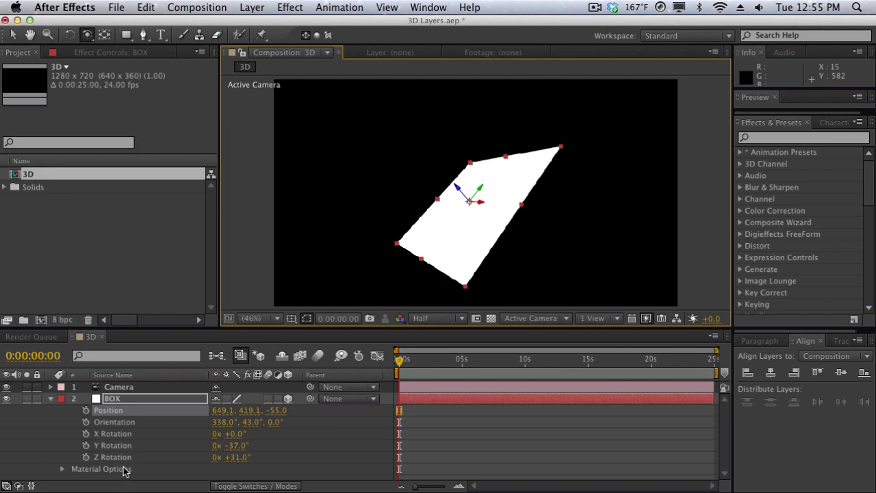
Step: Expand the BOX layer's Material Options and review its shadow, light and shading properties
click(61, 470)
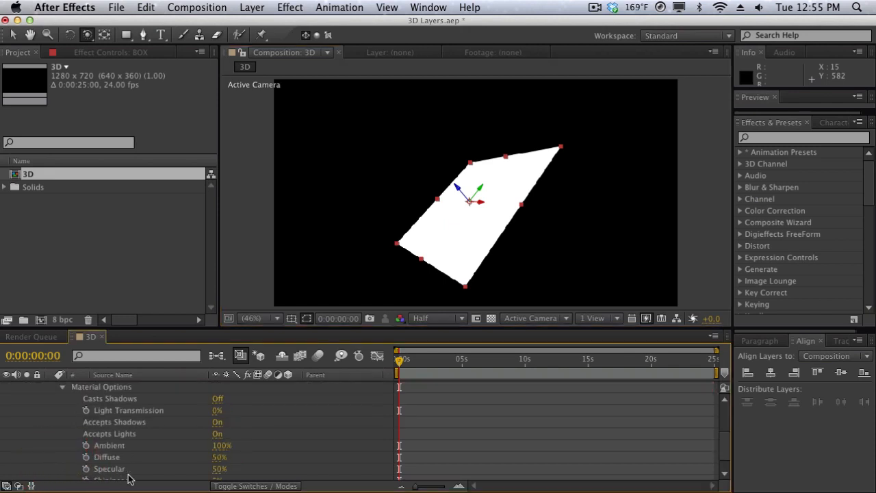
scroll(125, 412, up, 2)
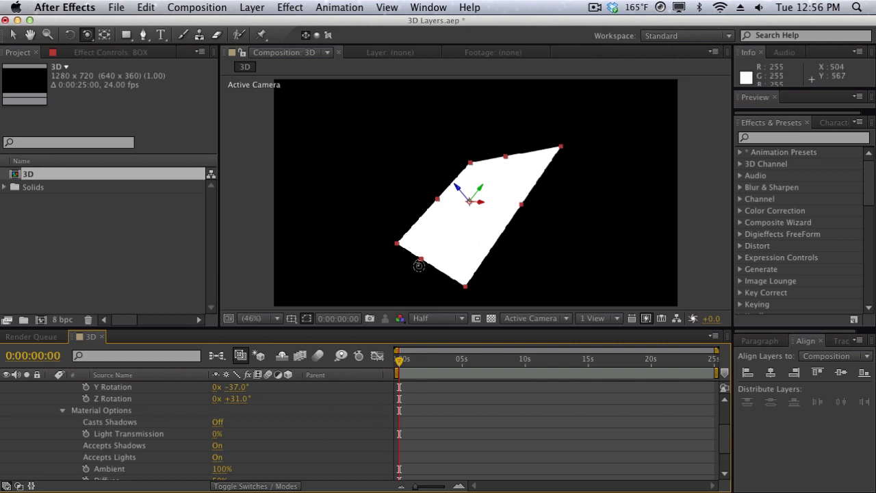
scroll(145, 453, down, 3)
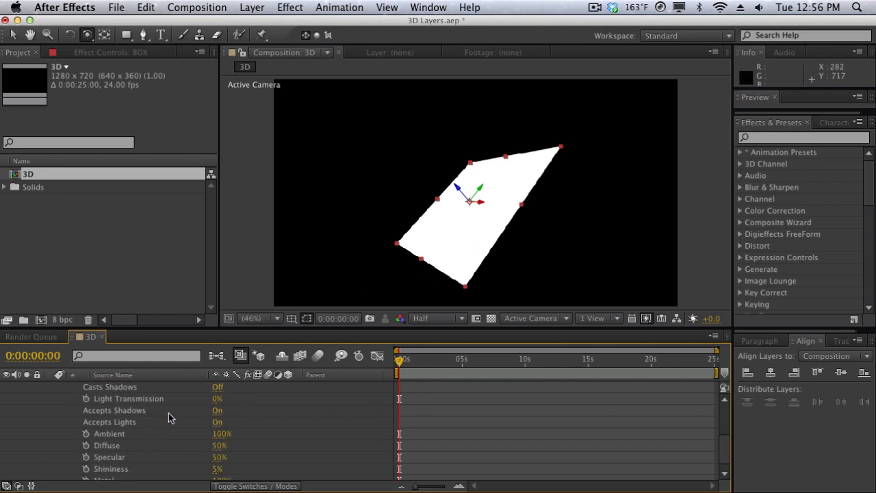
Step: Add a white point light layer named Light 1 with 150% intensity and Casts Shadows enabled
click(253, 7)
mouse_move(295, 25)
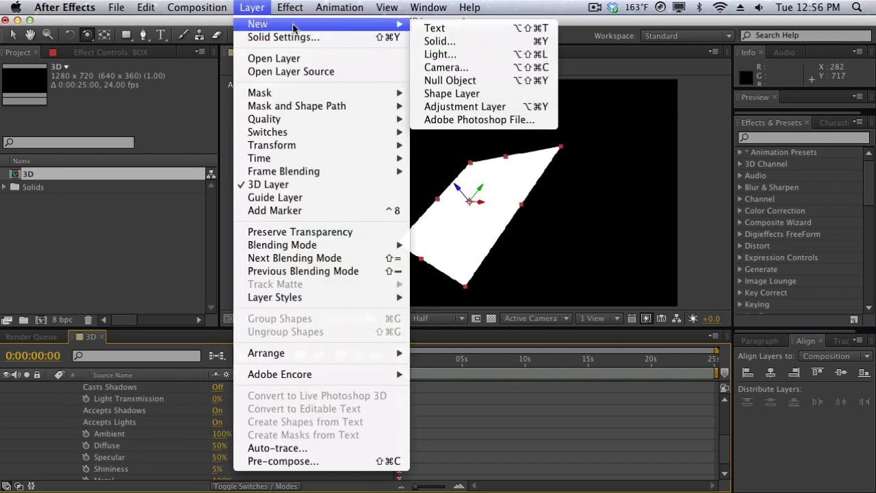
click(444, 54)
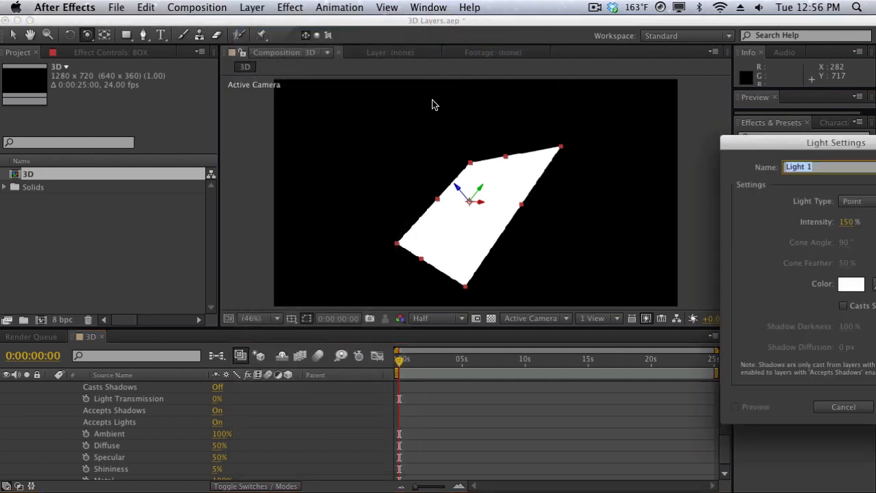
drag(357, 114, 358, 110)
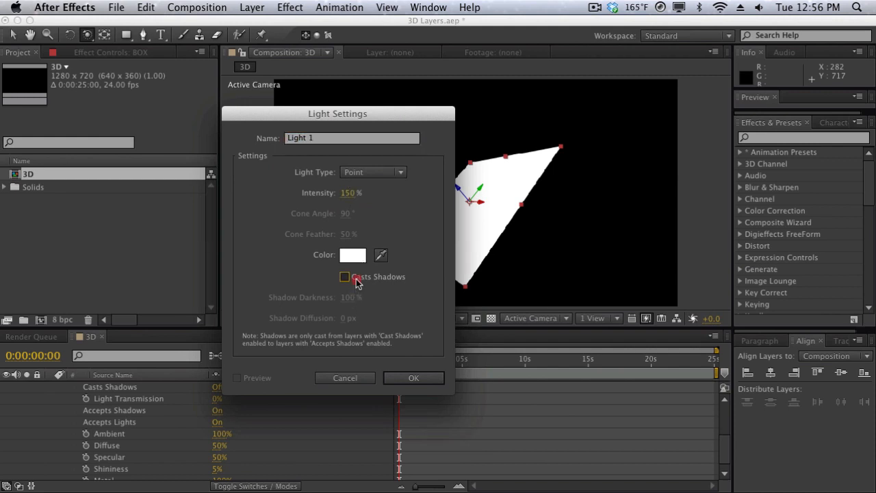
click(345, 277)
click(385, 378)
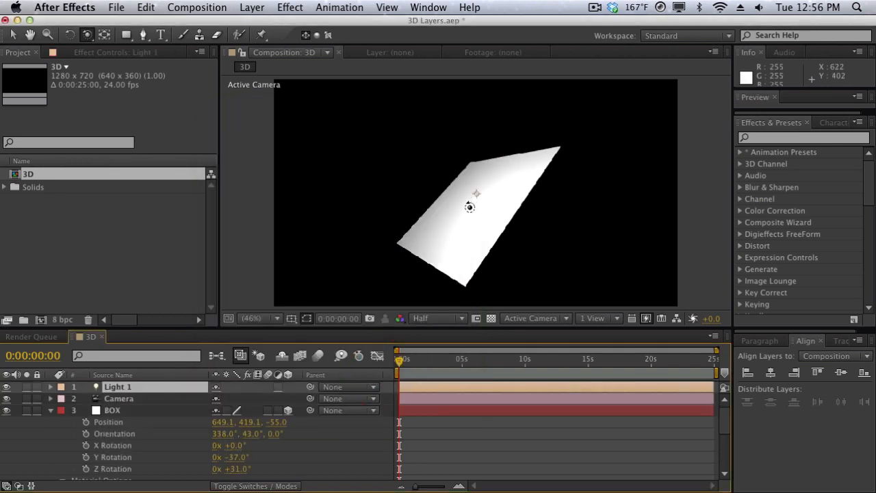
Step: Move the light from above the frame down toward the box, onto the frame's upper edge
scroll(470, 196, down, 2)
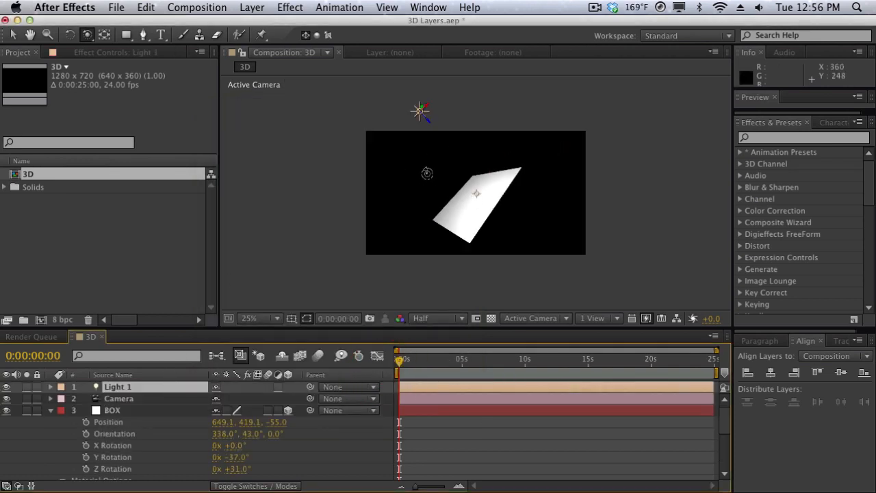
key(v)
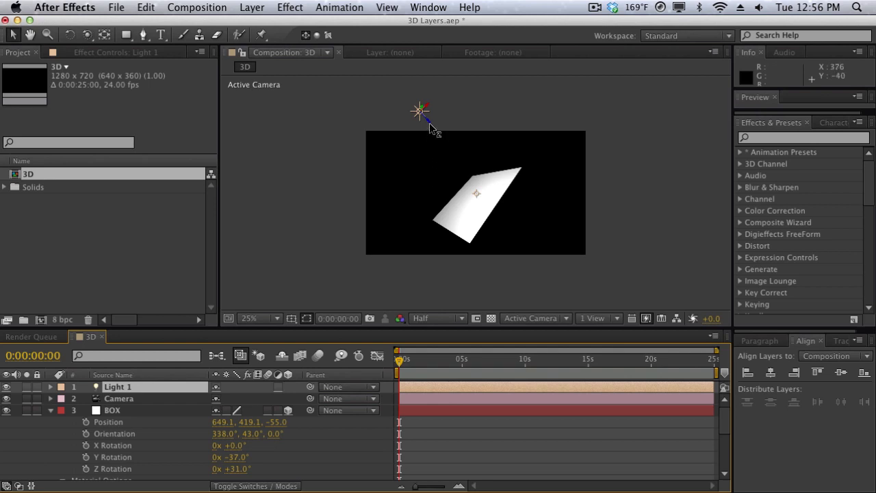
drag(431, 131, 416, 153)
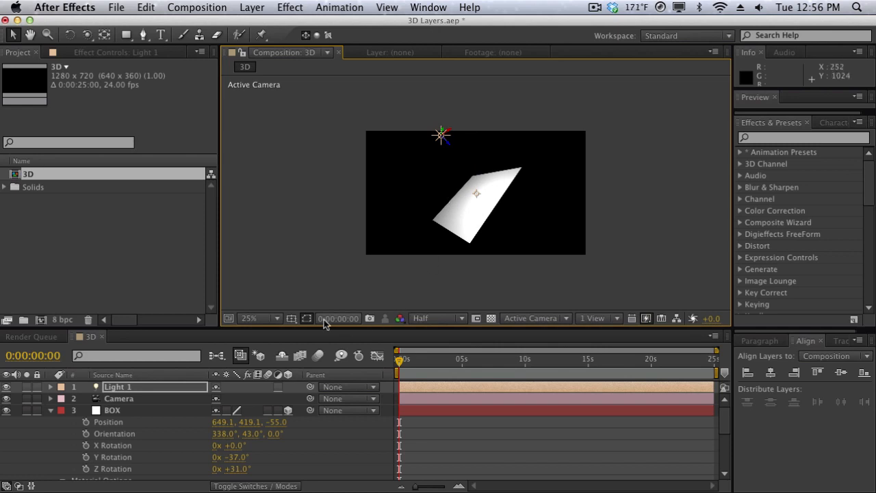
Step: Turn the BOX layer's 3D switch off and on again to compare it unlit and lit
click(288, 412)
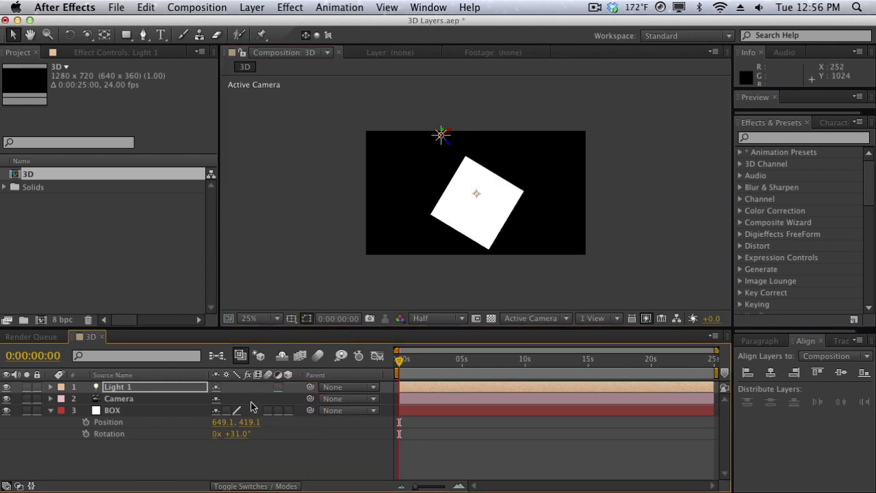
click(288, 411)
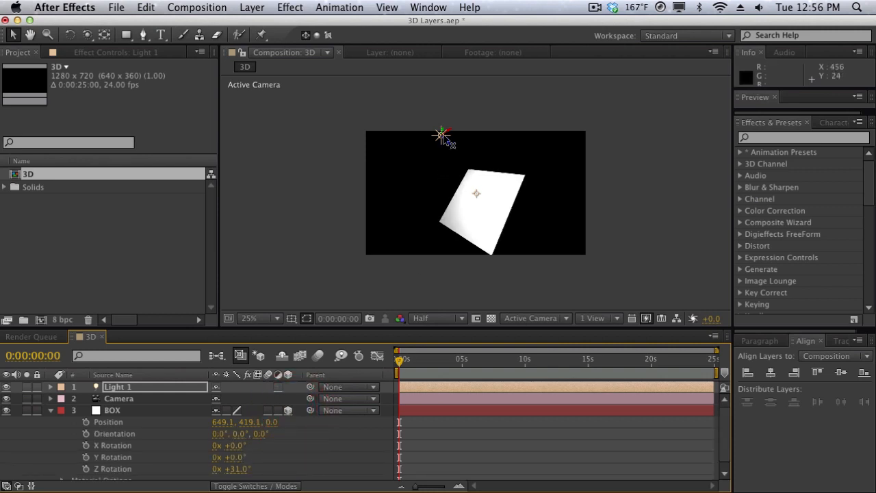
Step: Reposition the light inside the frame, close to the box's upper-left corner, to change how its surface is lit
drag(445, 135, 433, 161)
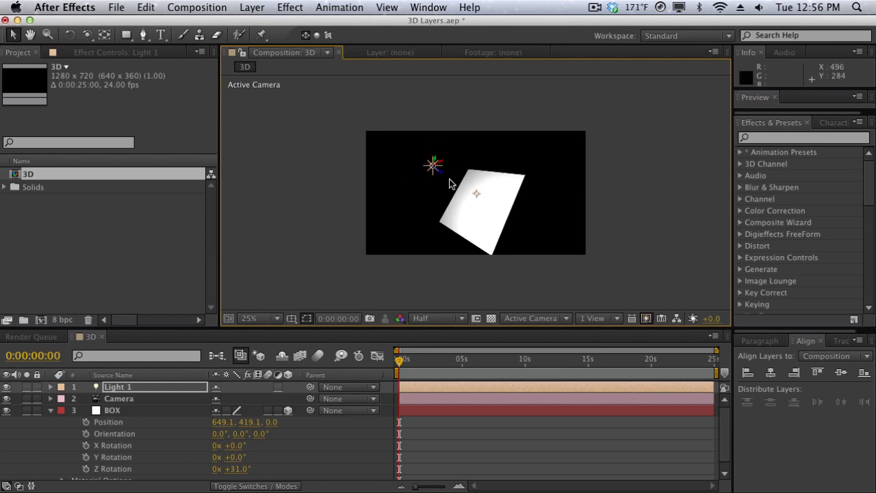
key(period)
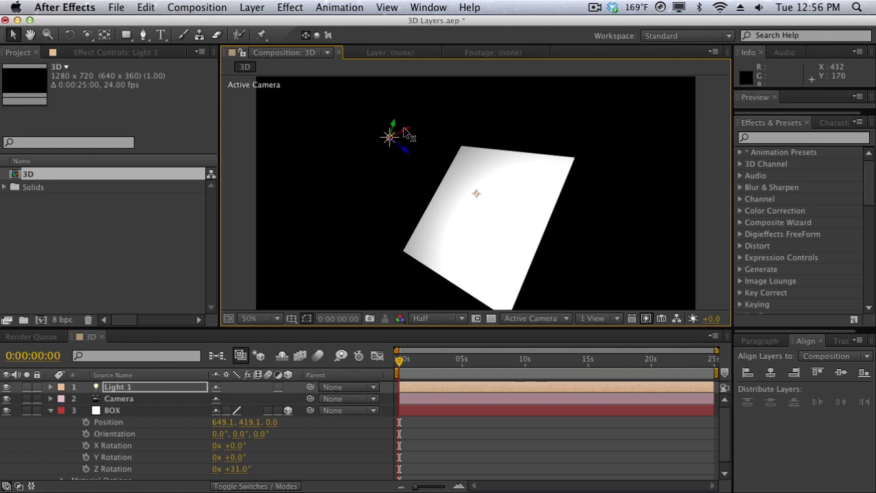
drag(409, 157, 431, 147)
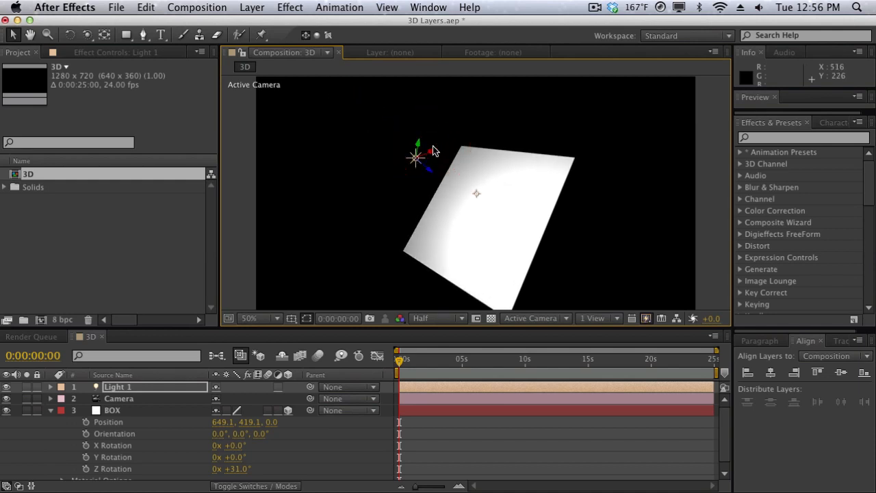